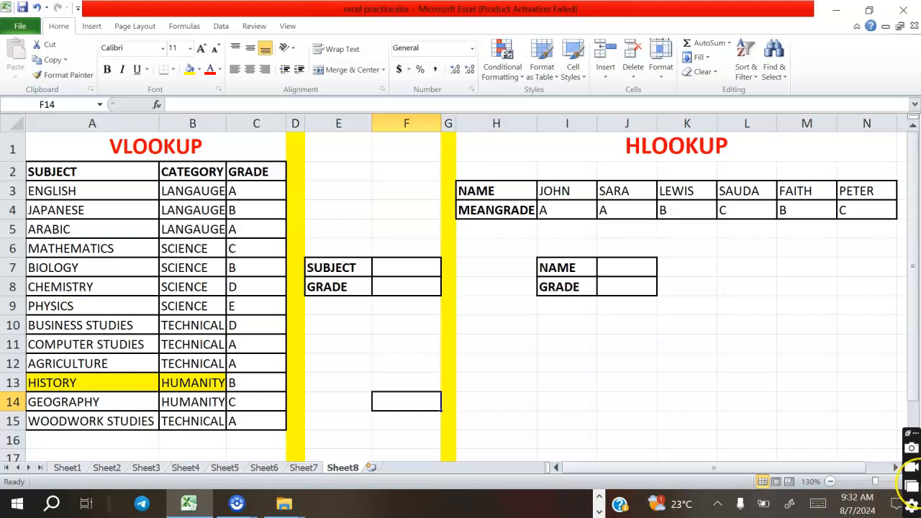
Start a VLOOKUP formula in grade cell F8, using subject cell F7 as the lookup value.
{"action": "type", "text": "="}
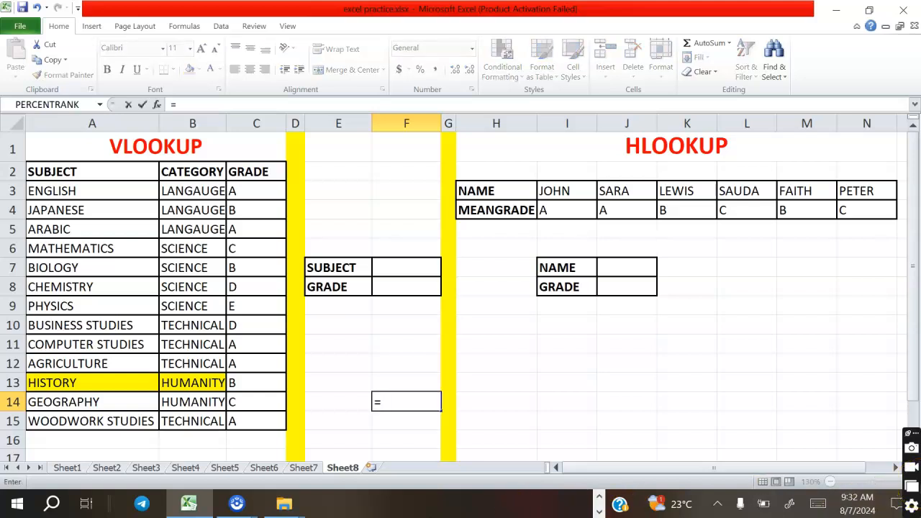
{"action": "key", "text": "BackSpace"}
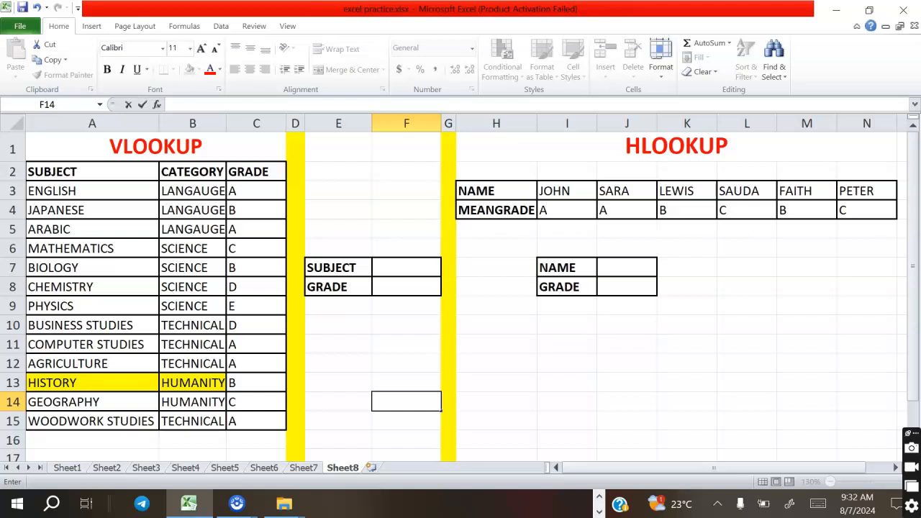
{"action": "left_click", "coordinate": [391, 283]}
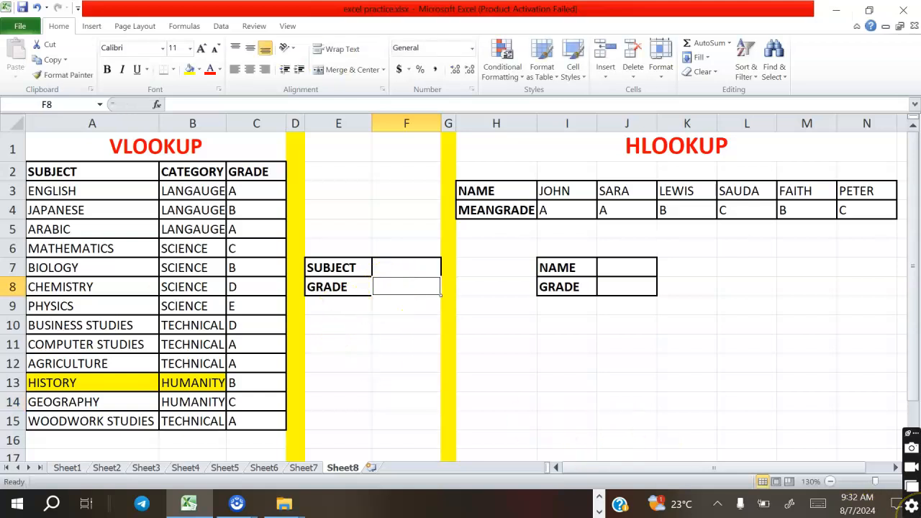
{"action": "type", "text": "="}
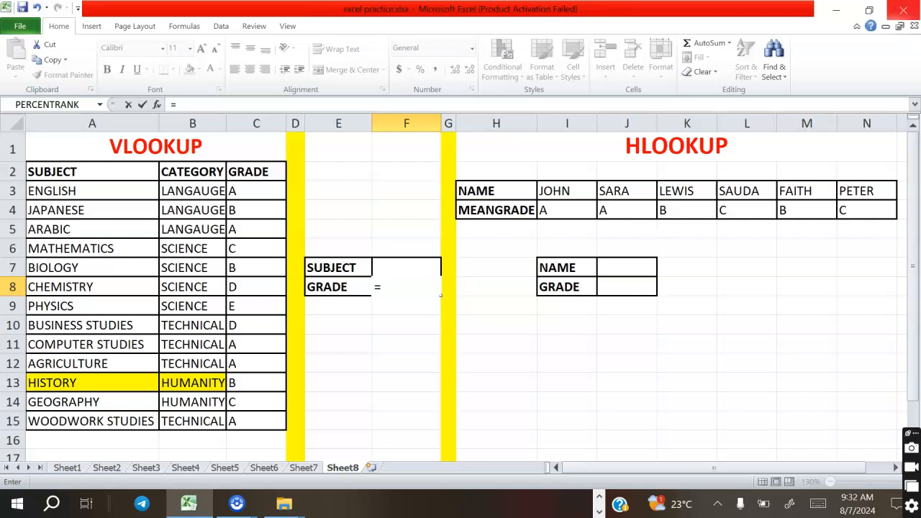
{"action": "type", "text": "VLOO"}
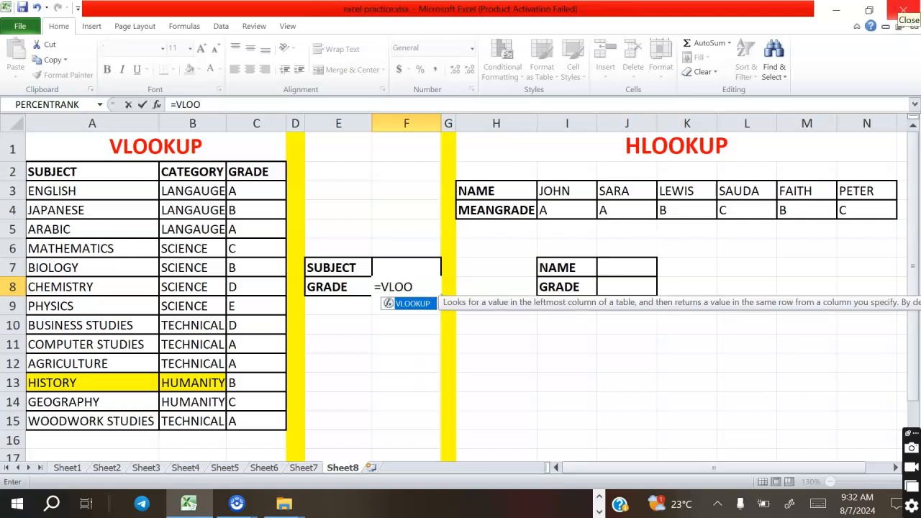
{"action": "type", "text": "KUP"}
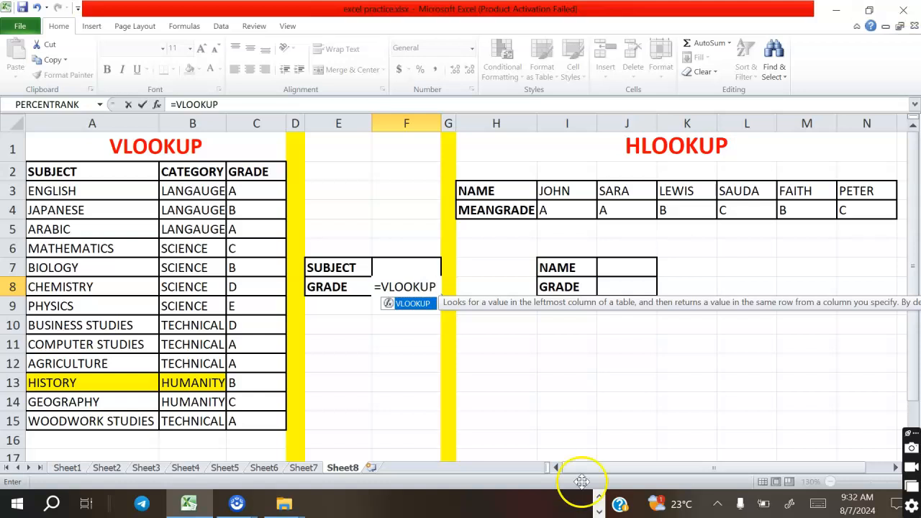
{"action": "type", "text": "("}
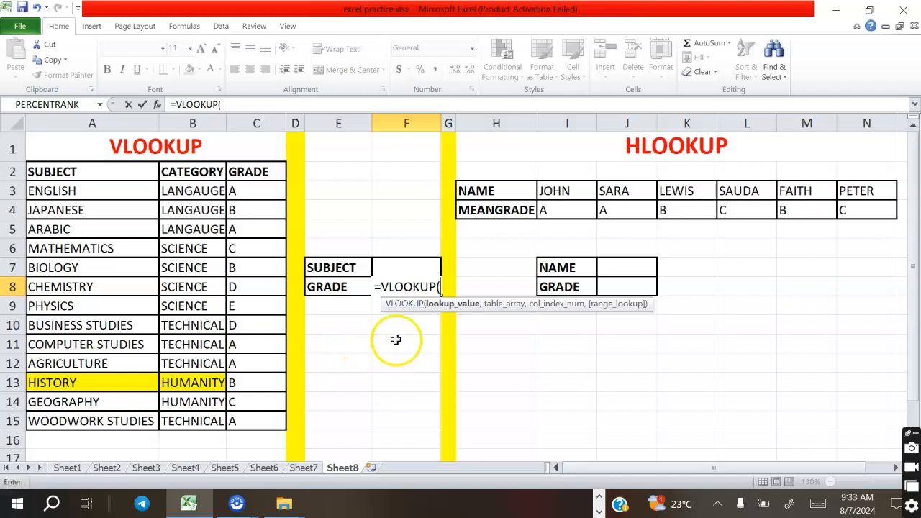
{"action": "left_click", "coordinate": [409, 270]}
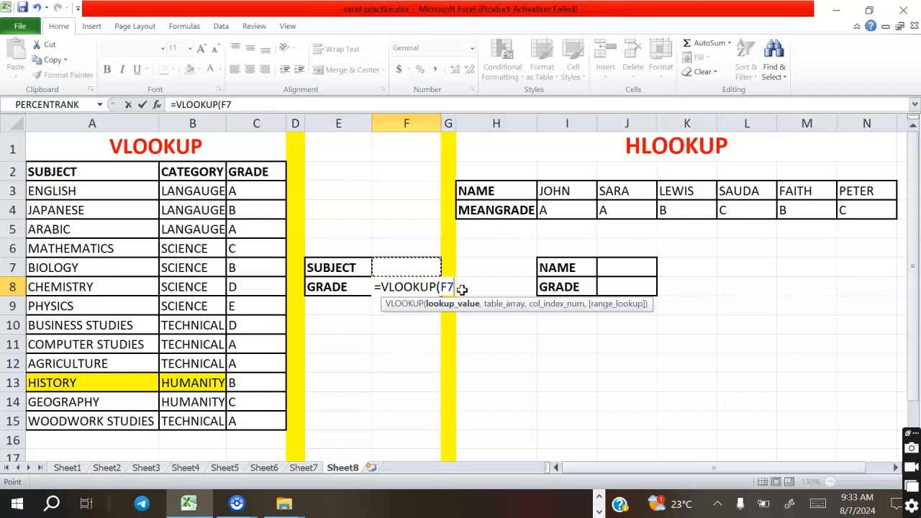
{"action": "type", "text": ","}
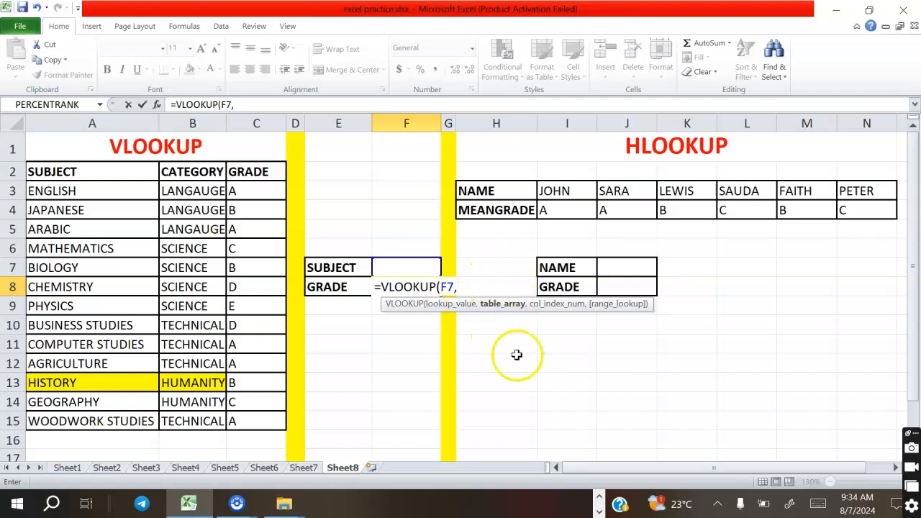
Complete the VLOOKUP formula with table array A3:C15, column index 3 and FALSE for an exact match.
{"action": "left_click_drag", "start_coordinate": [35, 191], "coordinate": [232, 421]}
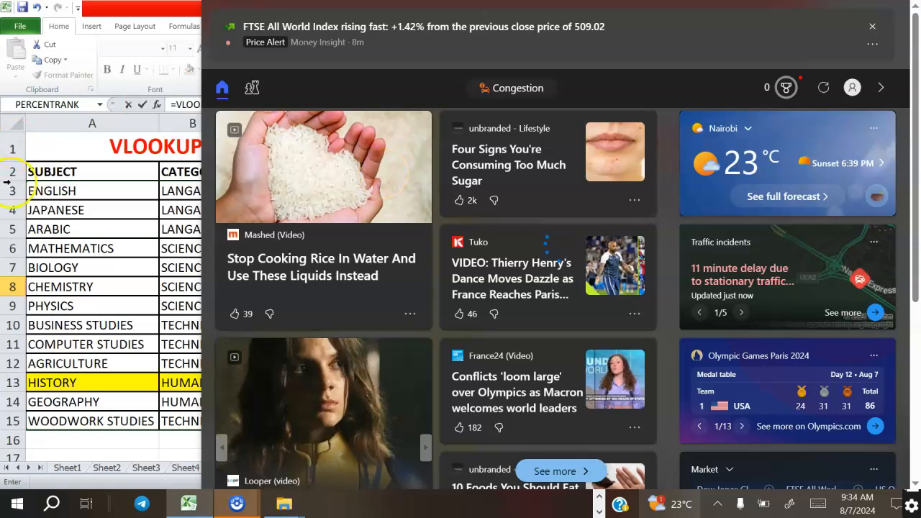
{"action": "type", "text": ","}
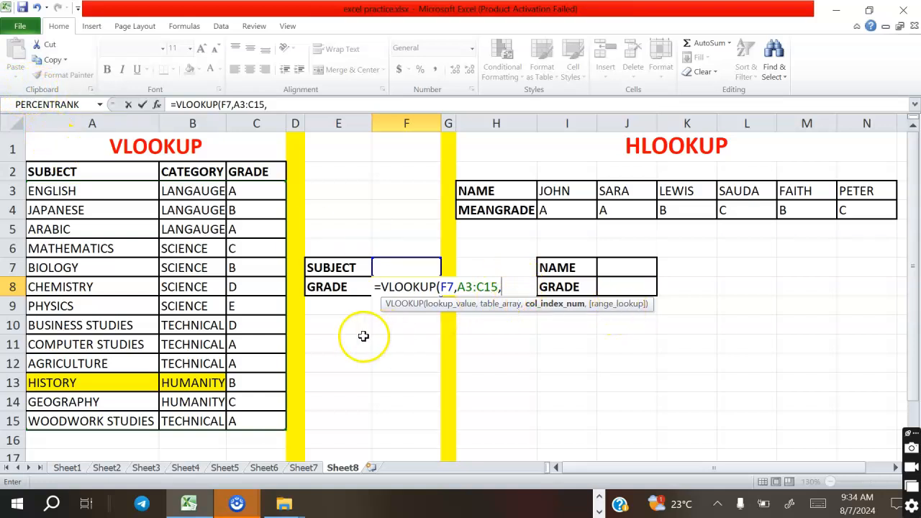
{"action": "type", "text": "3,"}
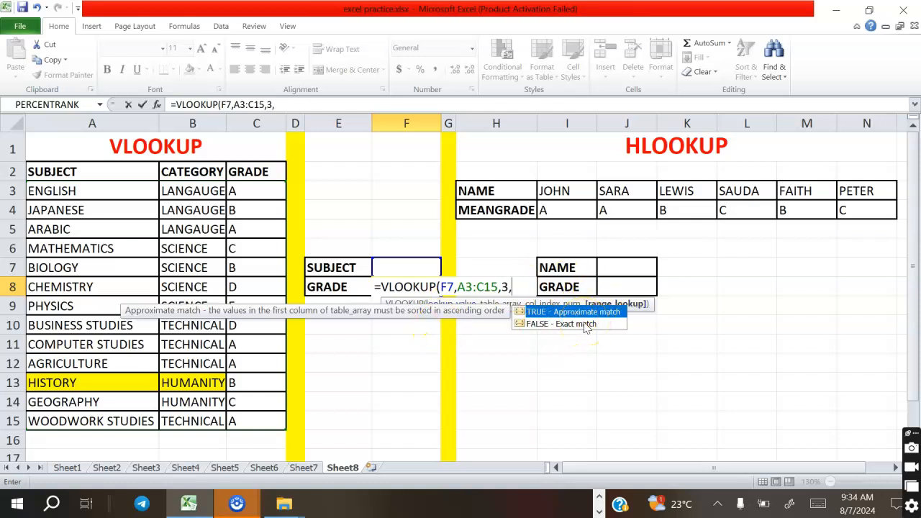
{"action": "left_click", "coordinate": [569, 319]}
{"action": "double_click", "coordinate": [570, 324]}
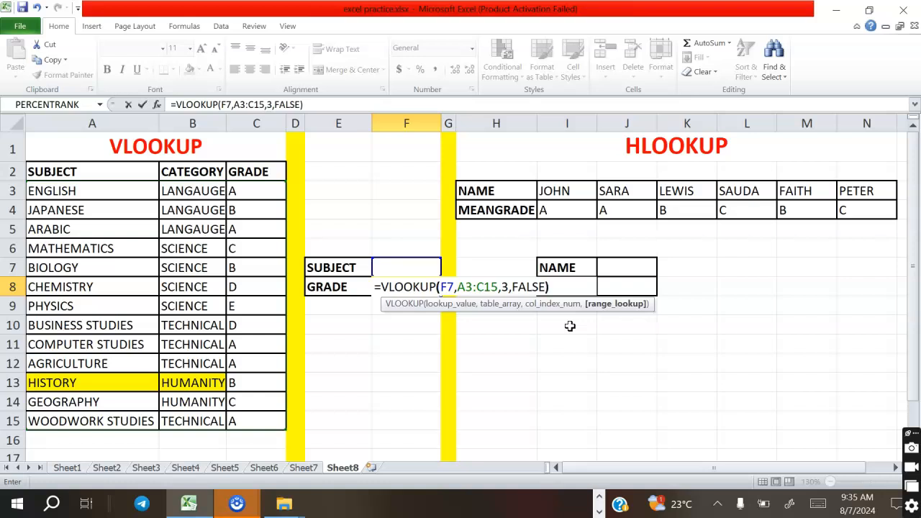
{"action": "key", "text": "Return"}
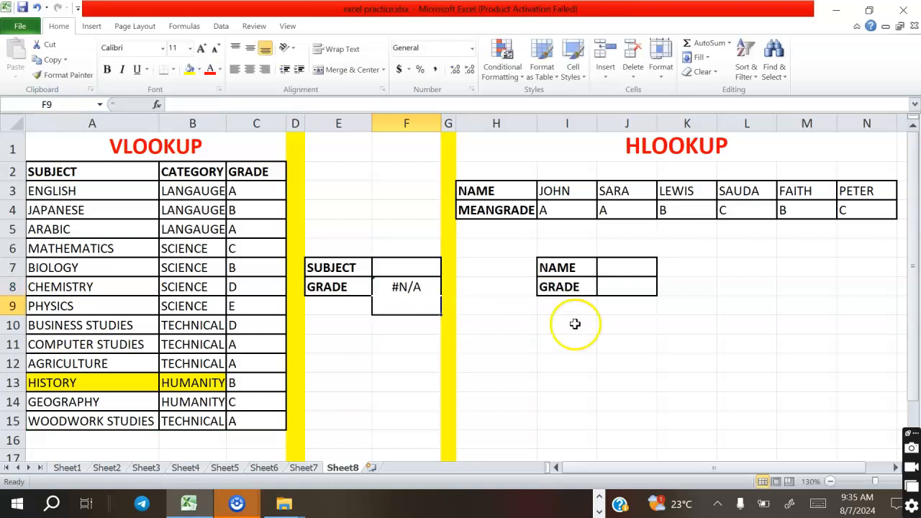
Enter CHEMISTRY as the subject to look up in F7.
{"action": "left_click", "coordinate": [416, 264]}
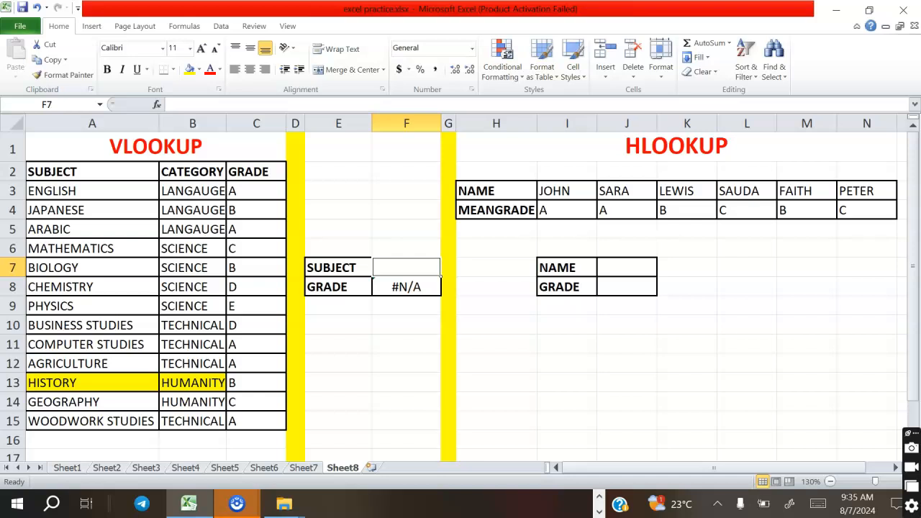
{"action": "type", "text": "CHEMISTRY"}
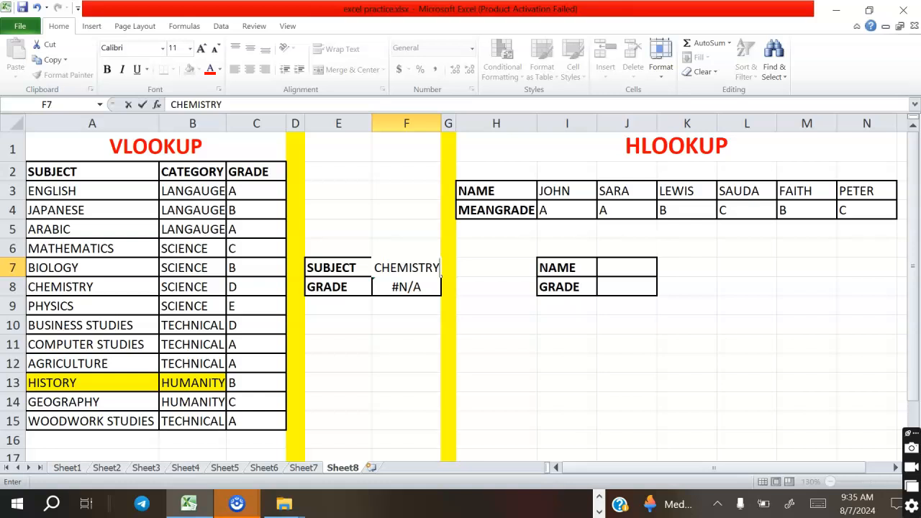
{"action": "key", "text": "Return"}
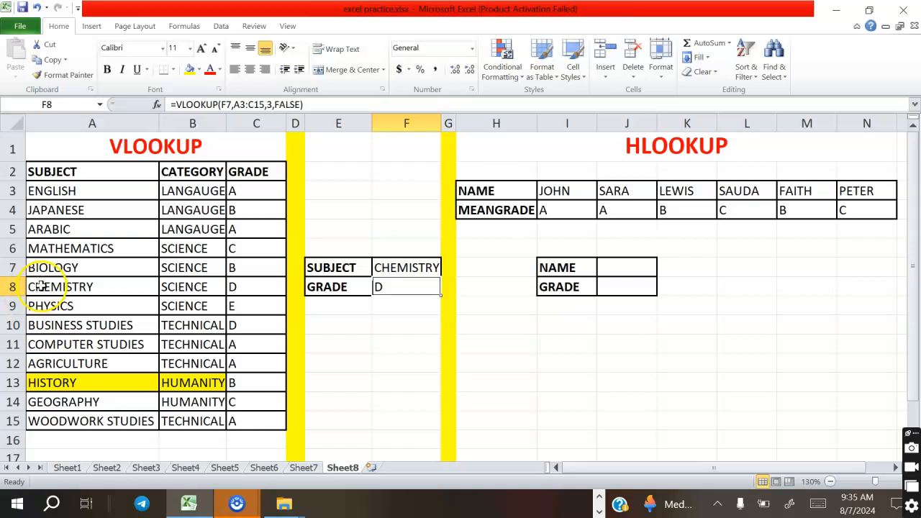
Fill the CHEMISTRY row A8:C8 of the subject table with yellow, and undo the fill.
{"action": "left_click", "coordinate": [115, 291]}
{"action": "left_click_drag", "start_coordinate": [115, 291], "coordinate": [244, 287]}
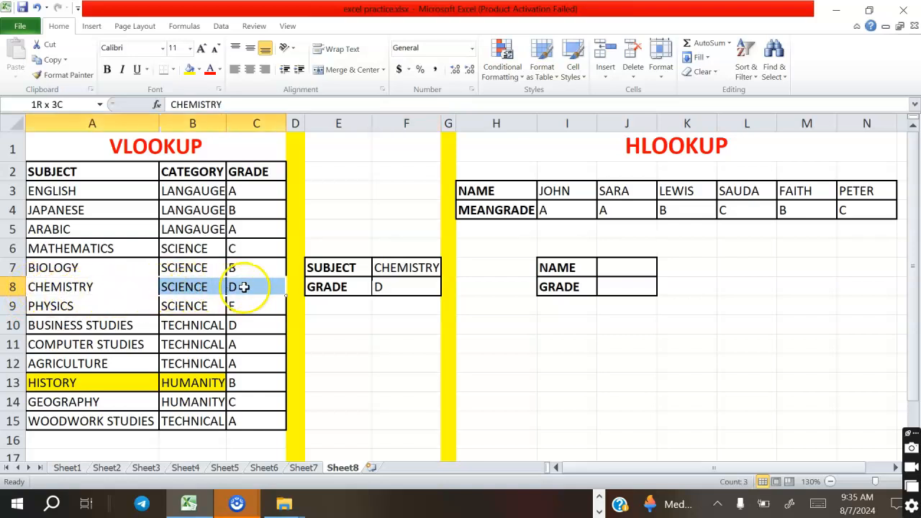
{"action": "left_click", "coordinate": [198, 70]}
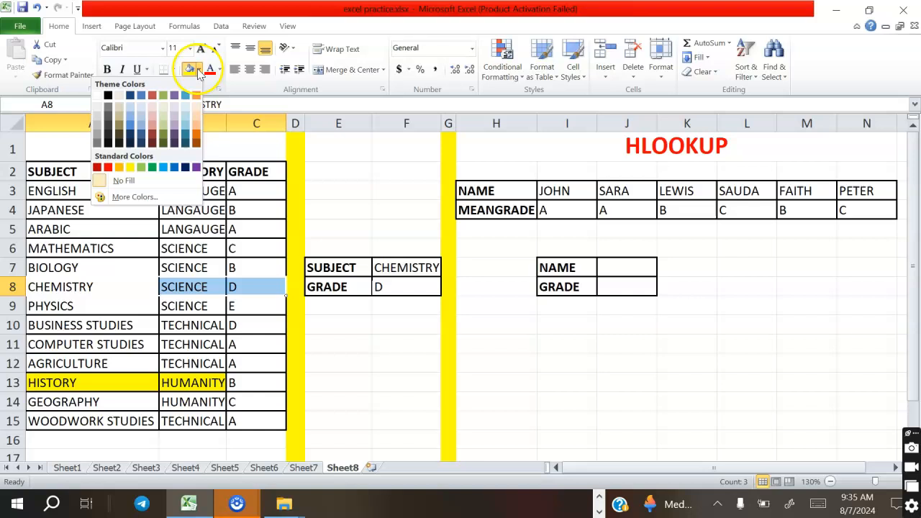
{"action": "left_click", "coordinate": [132, 171]}
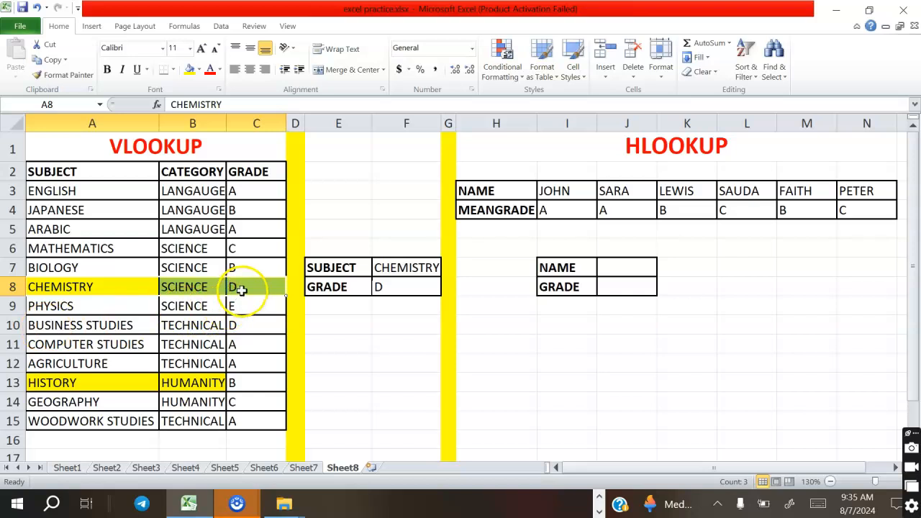
{"action": "left_click", "coordinate": [37, 8]}
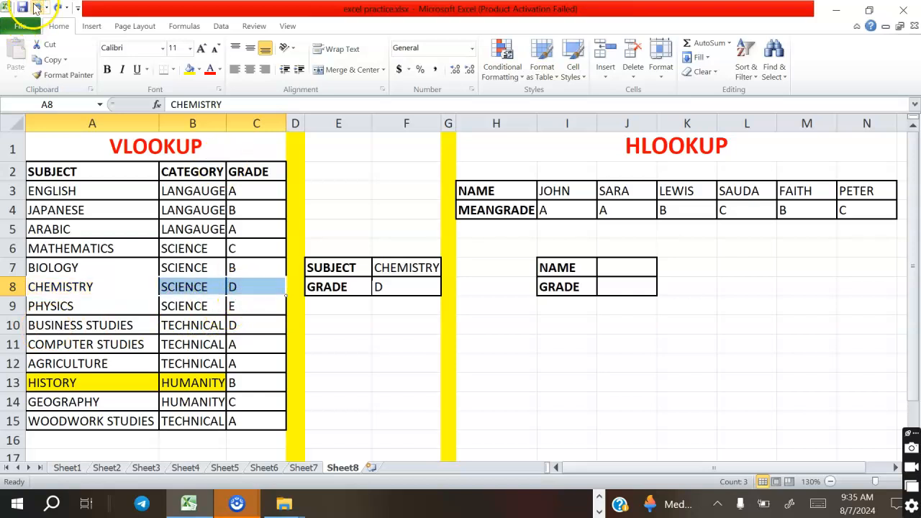
Change the lookup subject in F7 to JAPANESE.
{"action": "left_click", "coordinate": [392, 273]}
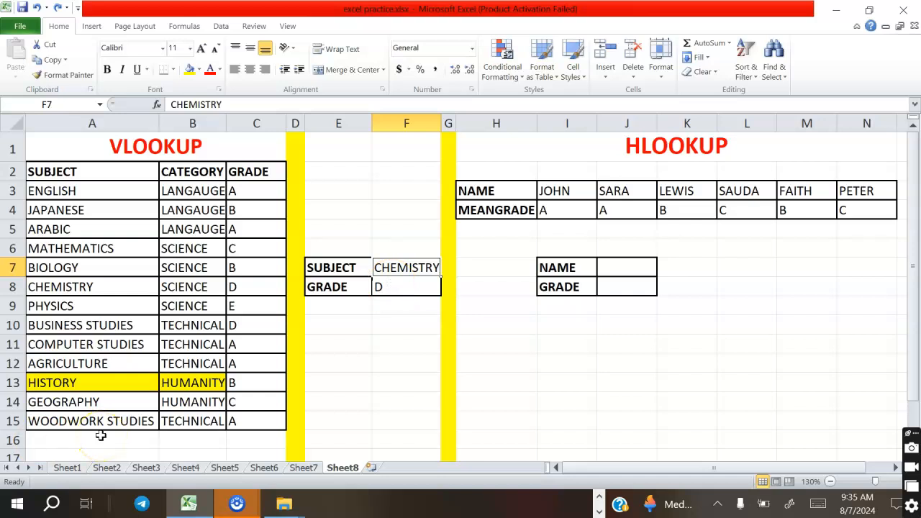
{"action": "type", "text": "JAANESE"}
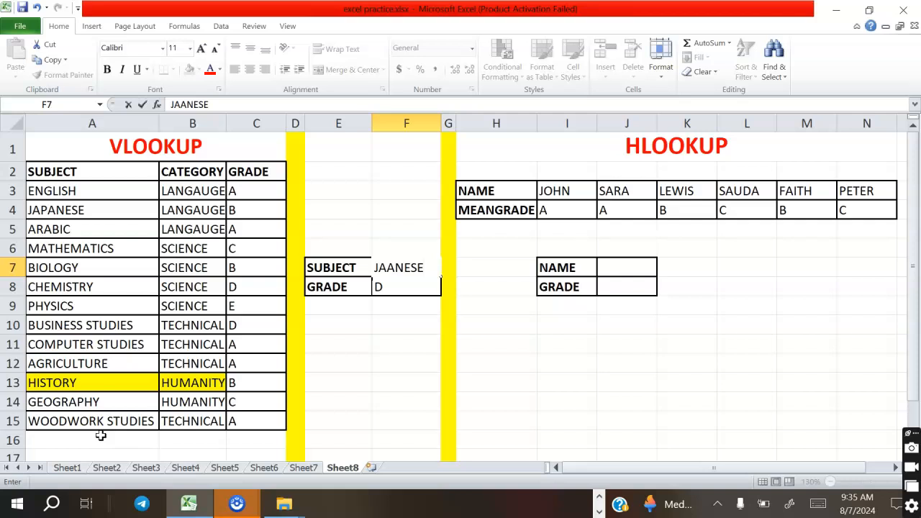
{"action": "left_click", "coordinate": [384, 268]}
{"action": "type", "text": "P"}
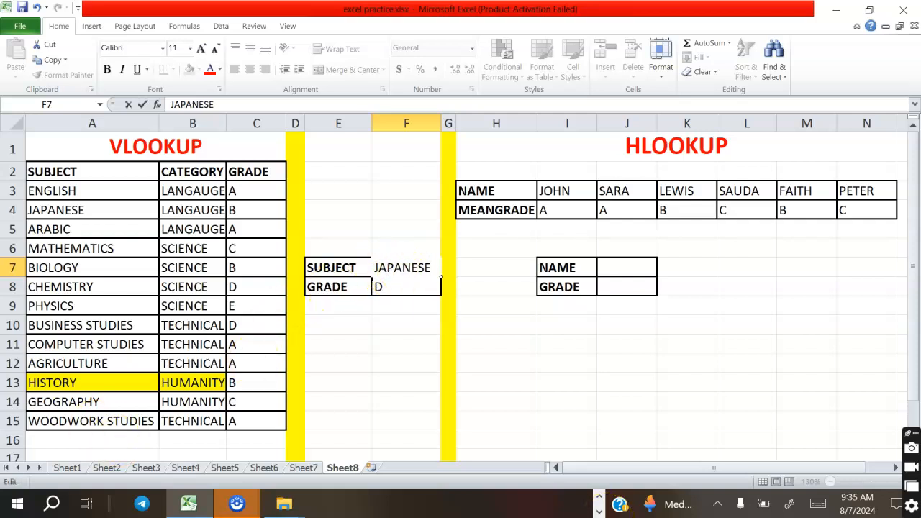
{"action": "key", "text": "Return"}
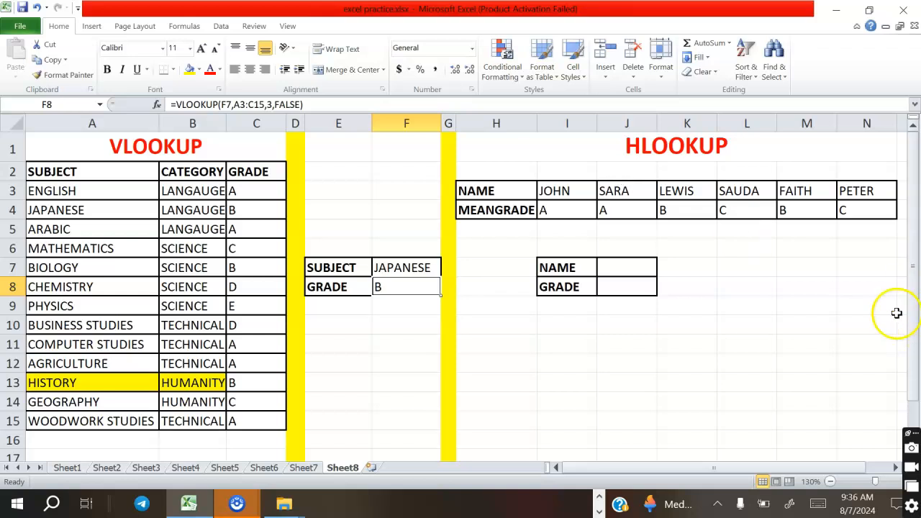
{"action": "scroll", "coordinate": [763, 312], "scroll_direction": "up", "scroll_amount": 3}
{"action": "scroll", "coordinate": [750, 320], "scroll_direction": "up", "scroll_amount": 1}
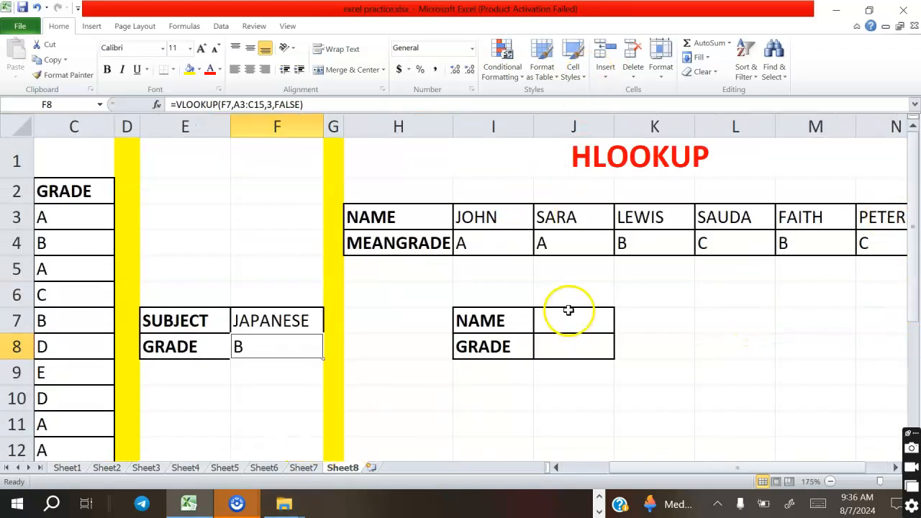
{"action": "scroll", "coordinate": [697, 350], "scroll_direction": "down", "scroll_amount": 3}
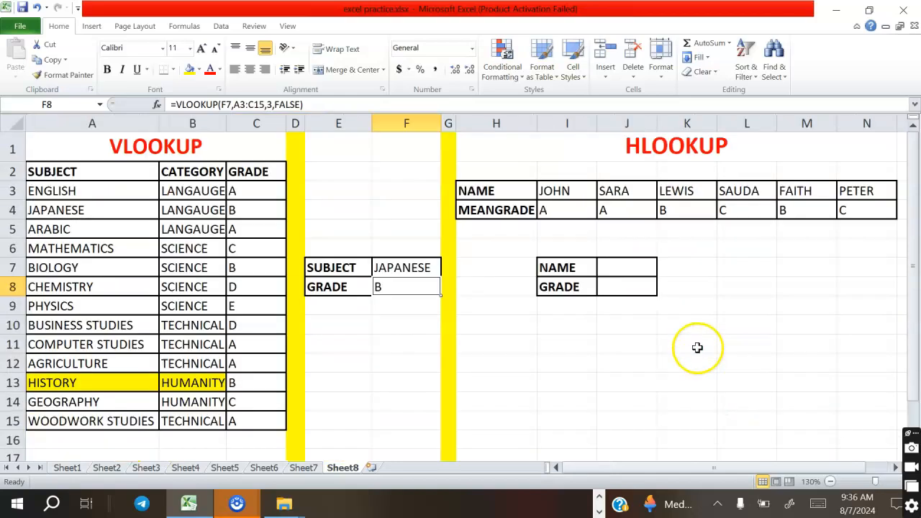
{"action": "scroll", "coordinate": [712, 347], "scroll_direction": "down", "scroll_amount": 1}
{"action": "left_click_drag", "start_coordinate": [913, 274], "coordinate": [905, 144]}
{"action": "scroll", "coordinate": [604, 356], "scroll_direction": "up", "scroll_amount": 1}
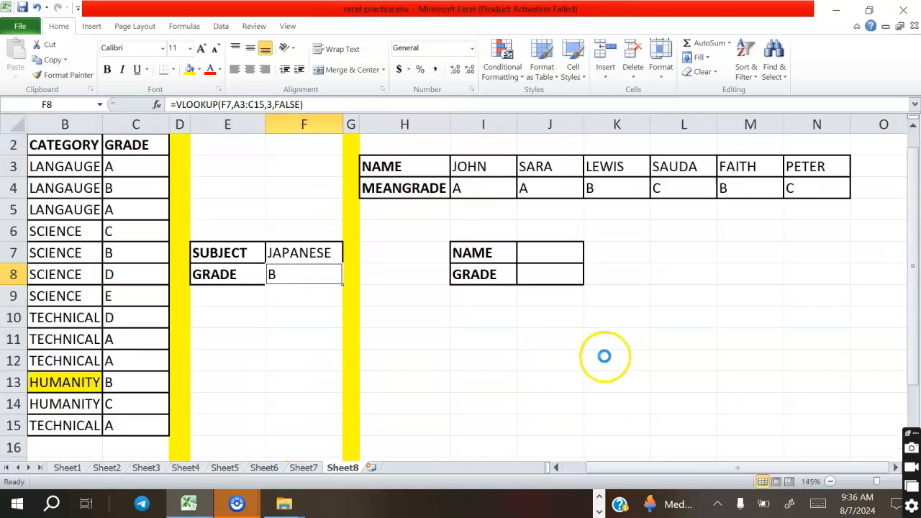
{"action": "left_click_drag", "start_coordinate": [911, 293], "coordinate": [908, 239]}
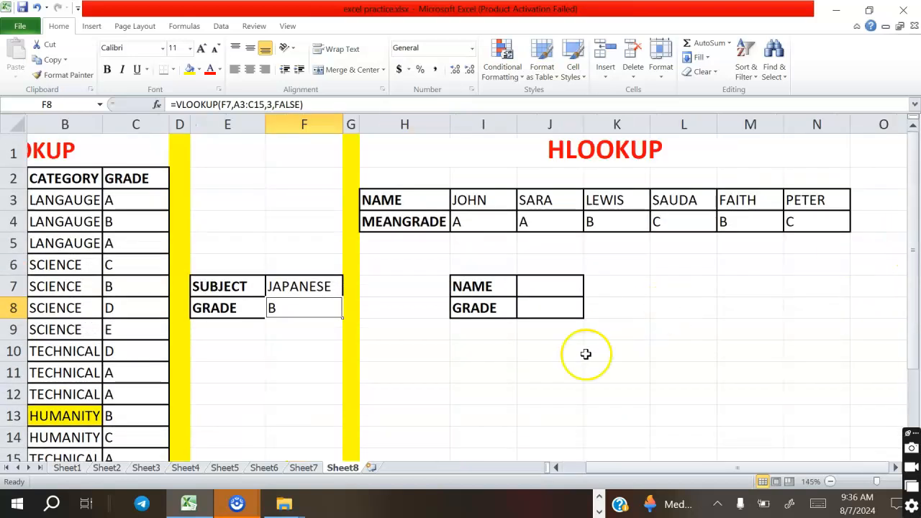
{"action": "mouse_move", "coordinate": [655, 469]}
{"action": "left_mouse_down"}
{"action": "mouse_move", "coordinate": [666, 468]}
{"action": "mouse_move", "coordinate": [656, 466]}
{"action": "left_mouse_up"}
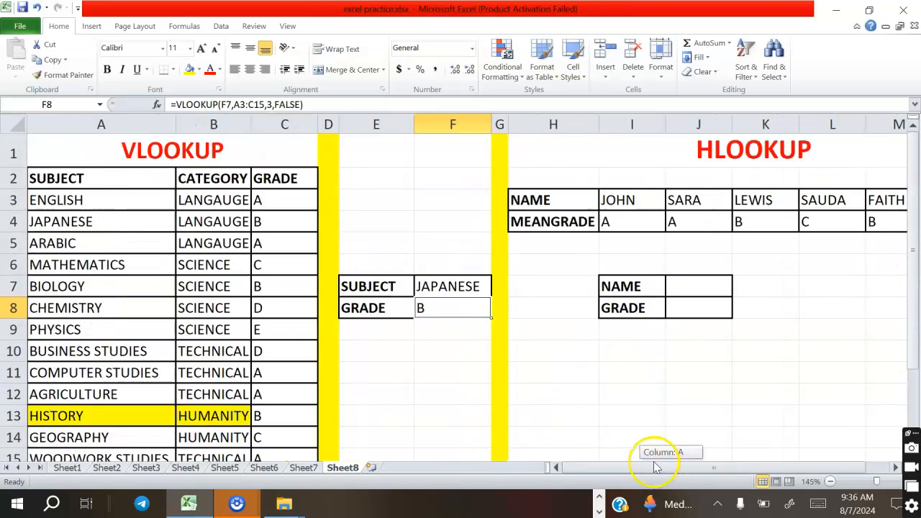
{"action": "scroll", "coordinate": [658, 287], "scroll_direction": "down", "scroll_amount": 1}
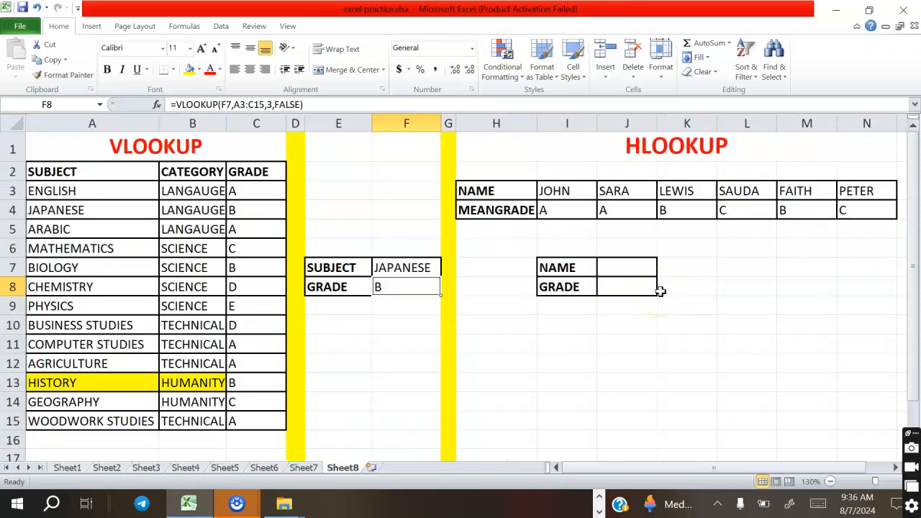
Start an HLOOKUP formula in grade cell J8, using the name cell J7 as the lookup value.
{"action": "left_click", "coordinate": [622, 287]}
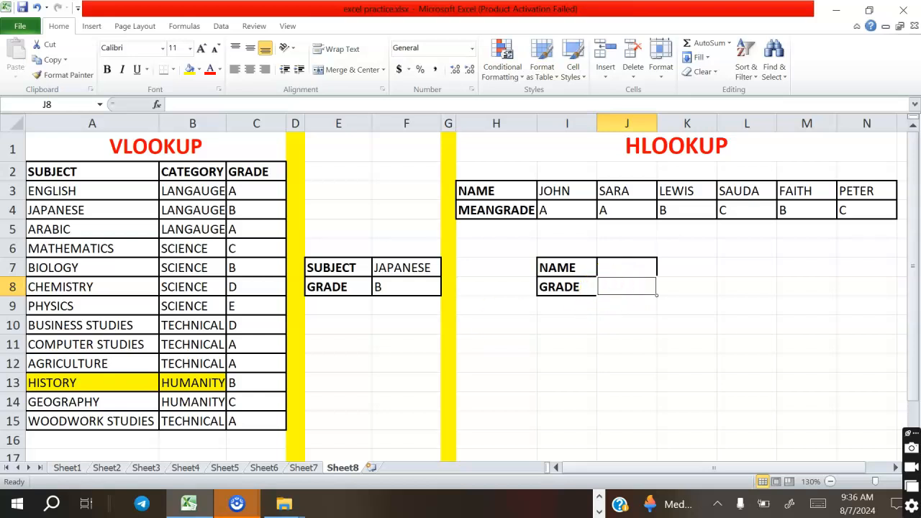
{"action": "type", "text": "="}
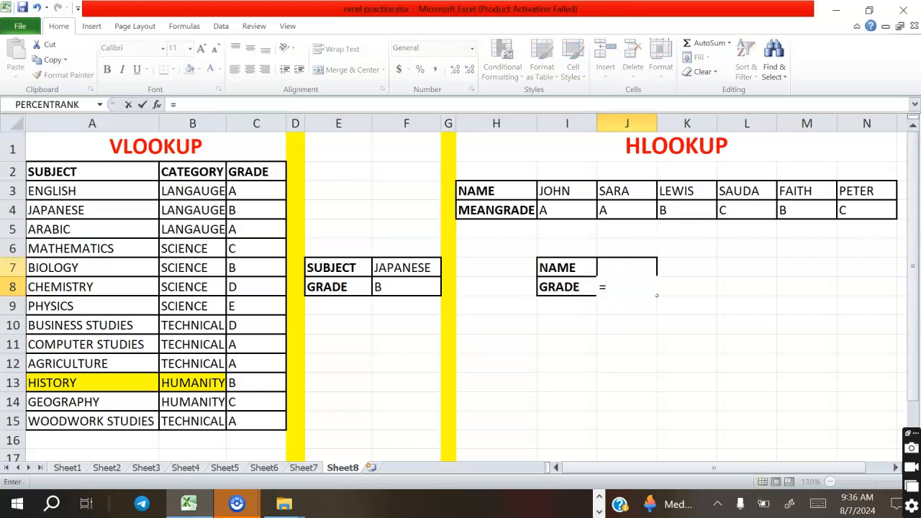
{"action": "type", "text": "HLOO"}
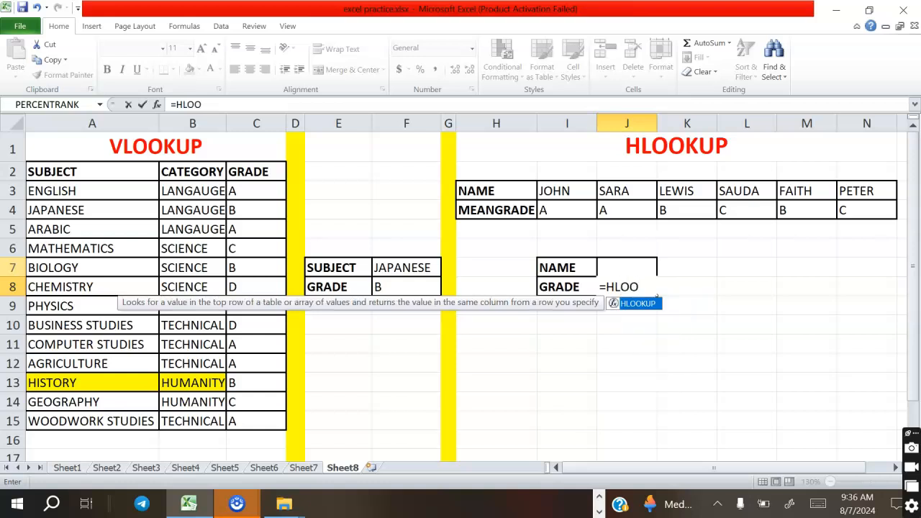
{"action": "type", "text": "KUP("}
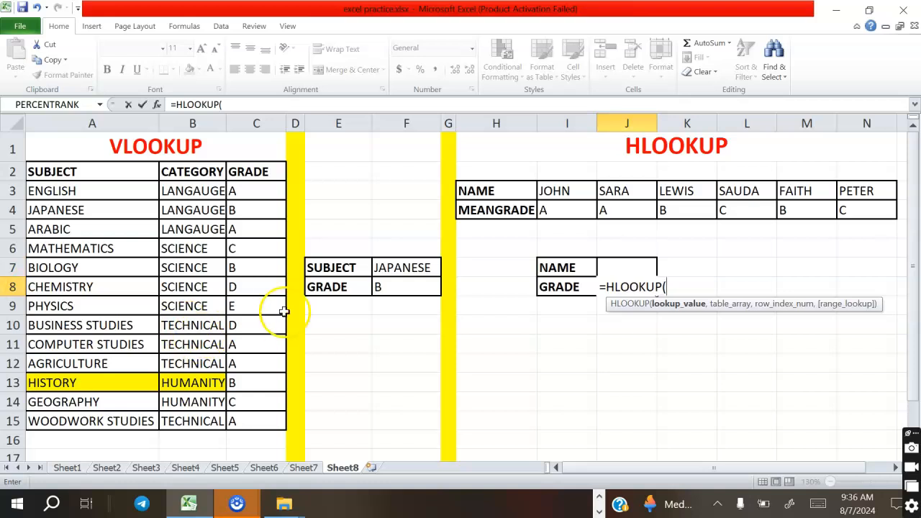
{"action": "left_click", "coordinate": [615, 269]}
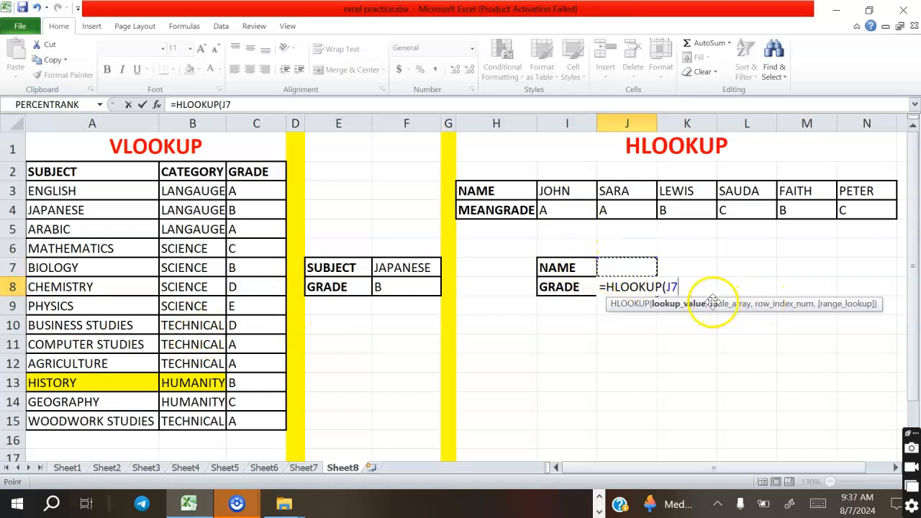
{"action": "type", "text": ","}
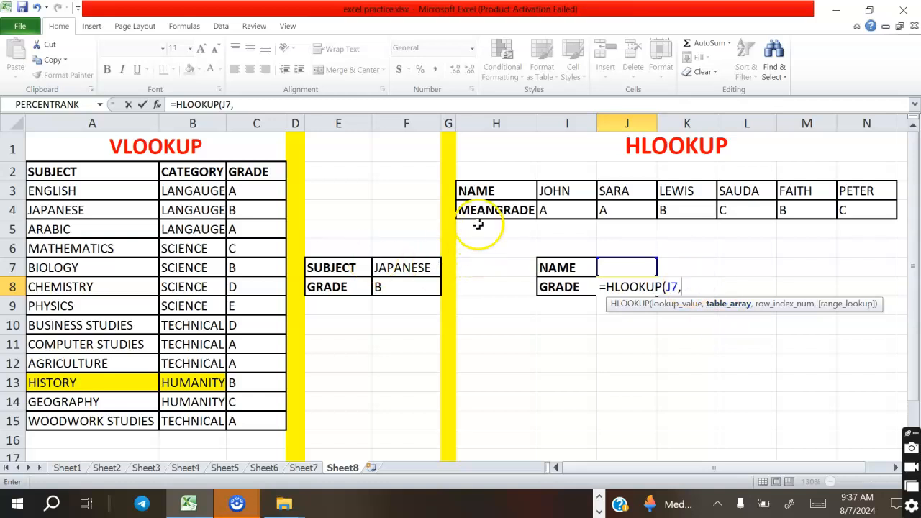
Complete the HLOOKUP formula with table array H3:N4, row index 2 and FALSE for an exact match.
{"action": "left_click_drag", "start_coordinate": [465, 189], "coordinate": [846, 209]}
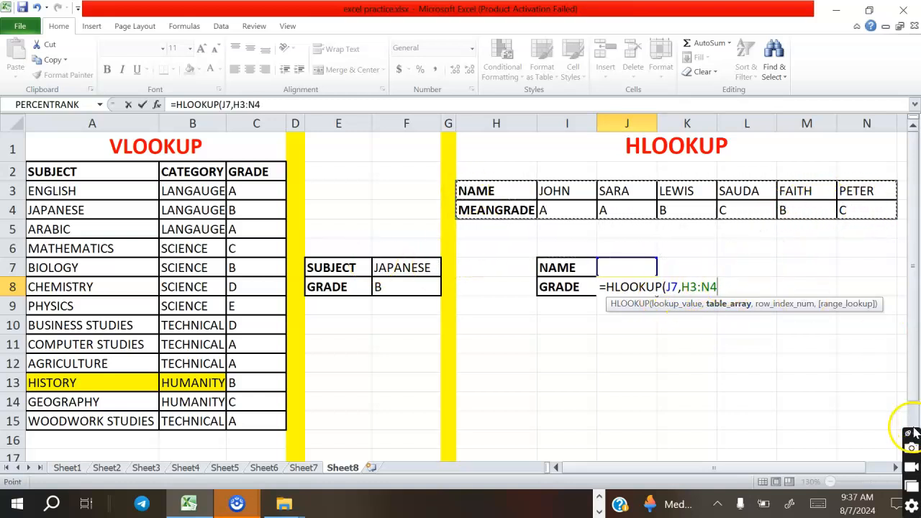
{"action": "type", "text": ","}
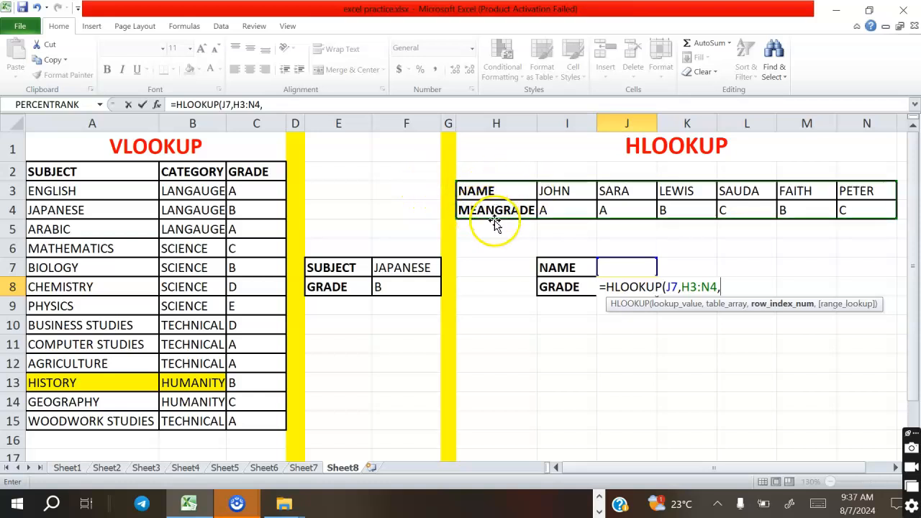
{"action": "type", "text": ","}
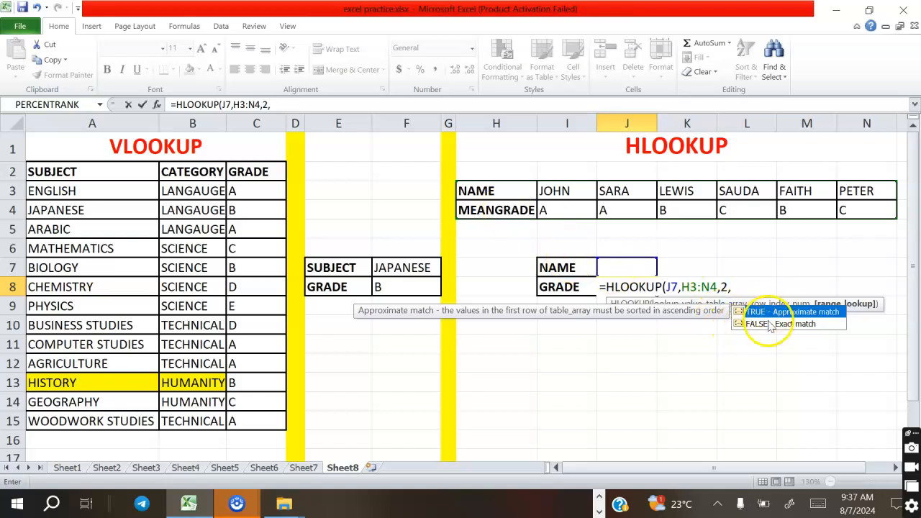
{"action": "left_click", "coordinate": [792, 324]}
{"action": "double_click", "coordinate": [792, 324]}
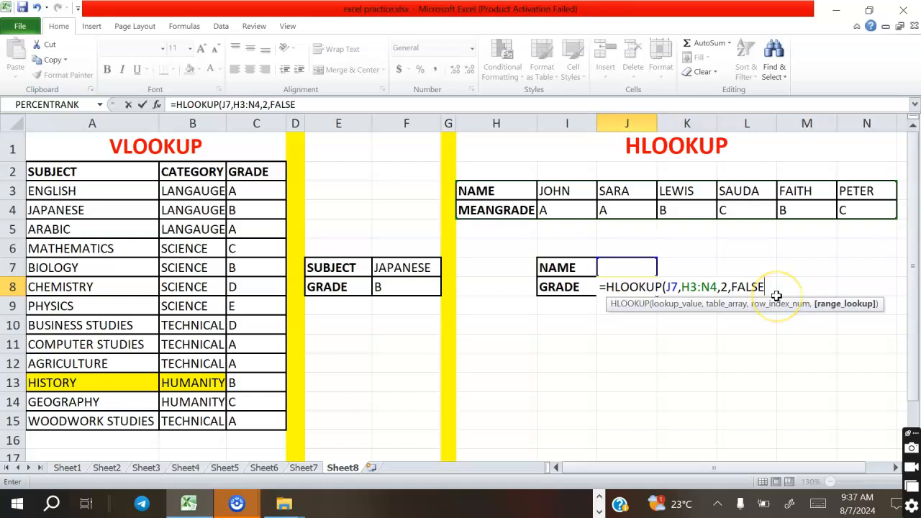
{"action": "type", "text": ")"}
{"action": "key", "text": "Return"}
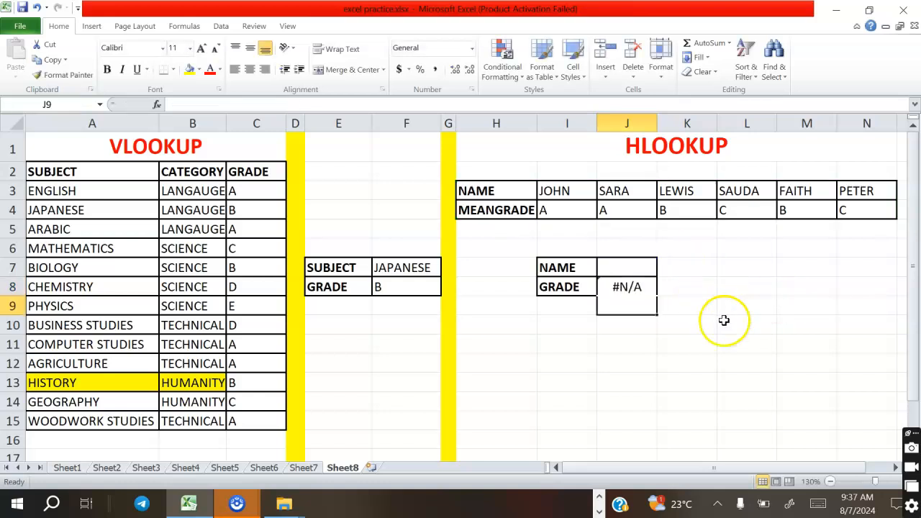
Enter the student name from I3 as the lookup name in J7.
{"action": "left_click", "coordinate": [622, 267]}
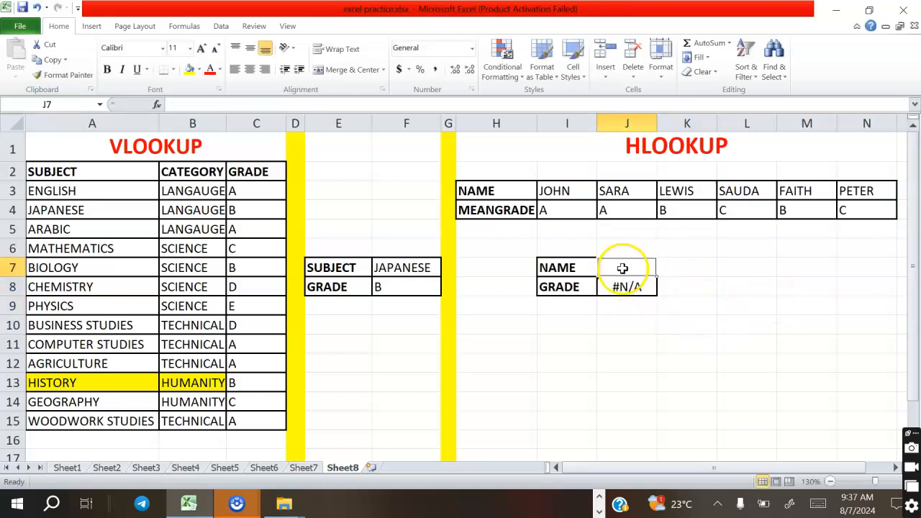
{"action": "type", "text": "JOHN"}
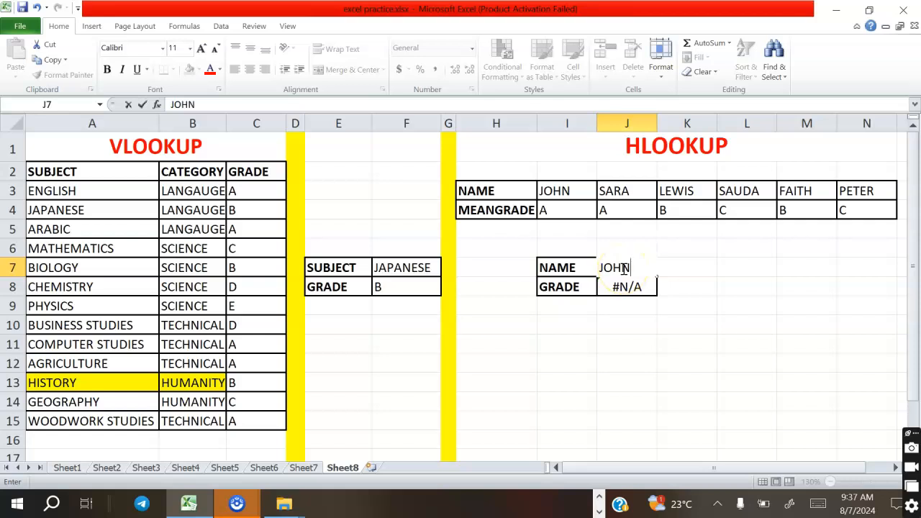
{"action": "key", "text": "Return"}
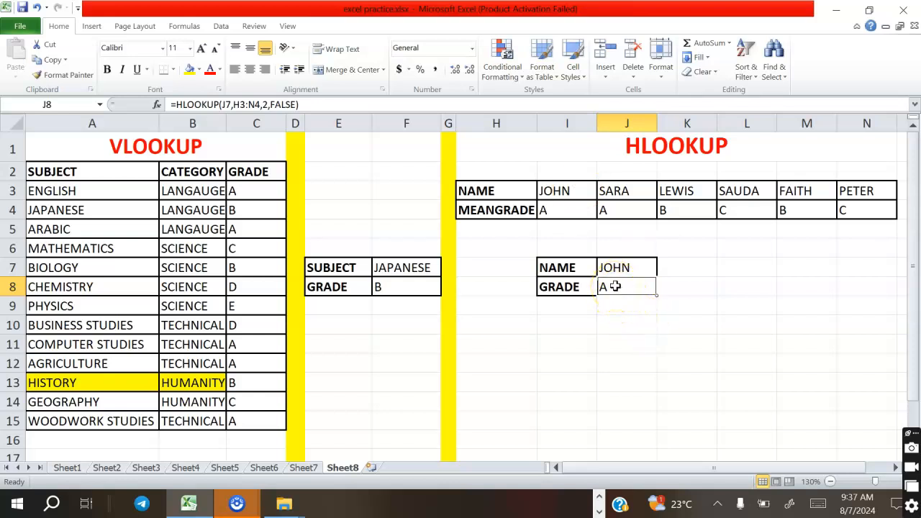
Change the lookup name in J7 to the student name listed in K3.
{"action": "left_click", "coordinate": [642, 265]}
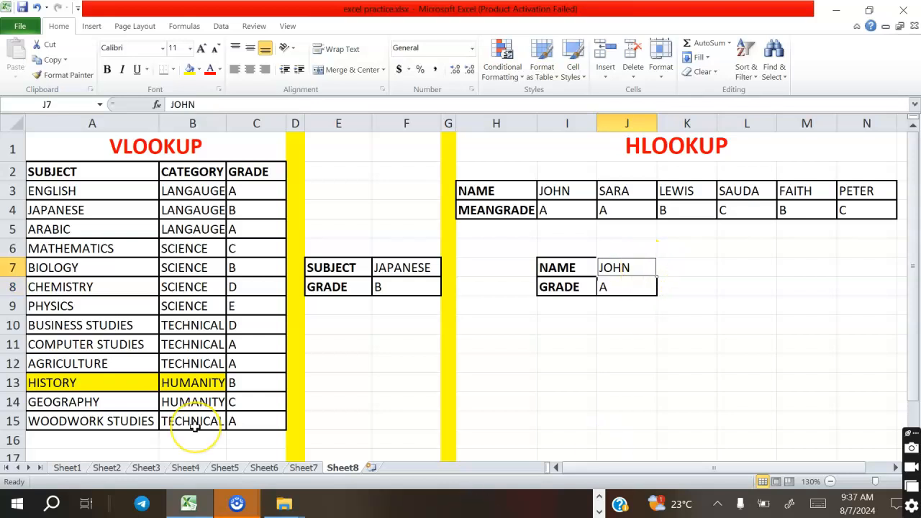
{"action": "type", "text": "LE"}
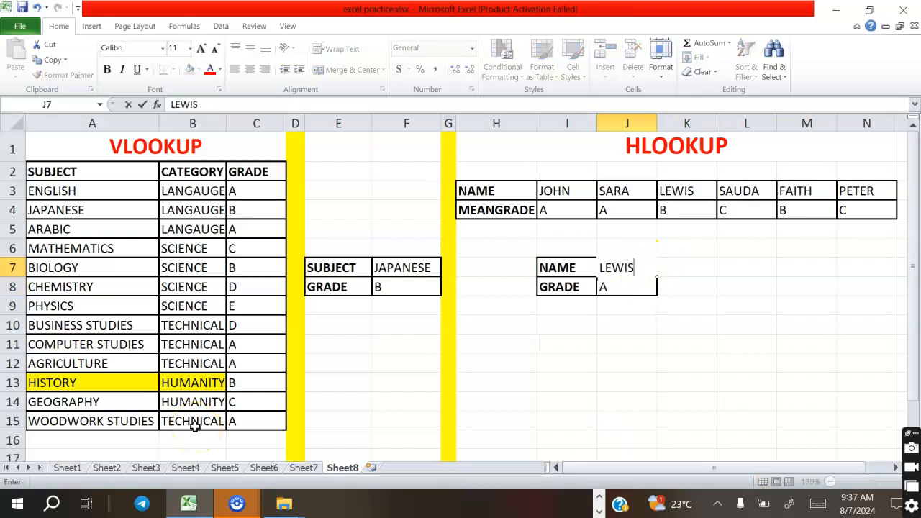
{"action": "type", "text": "WIS"}
{"action": "key", "text": "Return"}
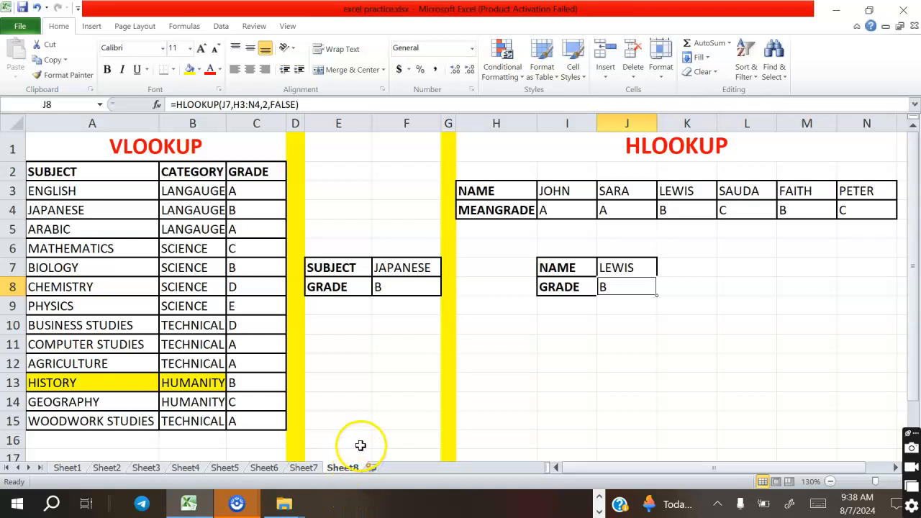
{"action": "scroll", "coordinate": [372, 409], "scroll_direction": "down", "scroll_amount": 1}
{"action": "scroll", "coordinate": [374, 403], "scroll_direction": "up", "scroll_amount": 1}
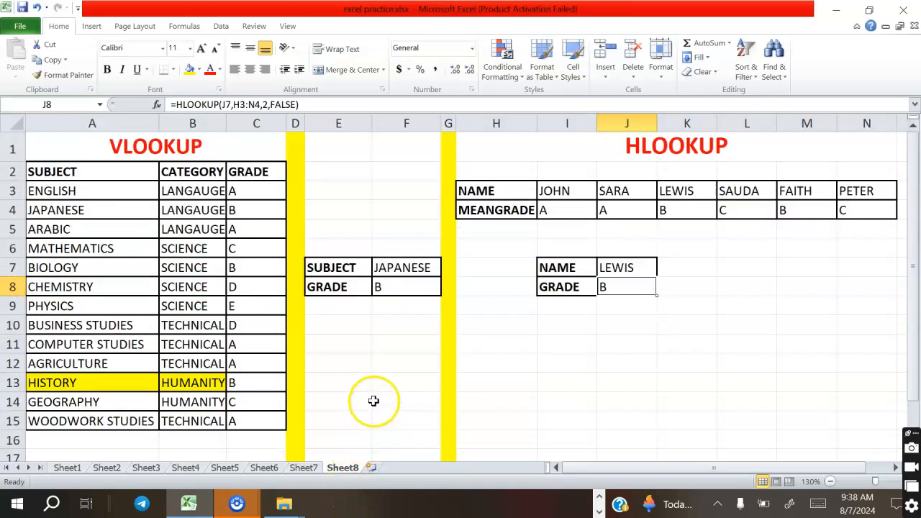